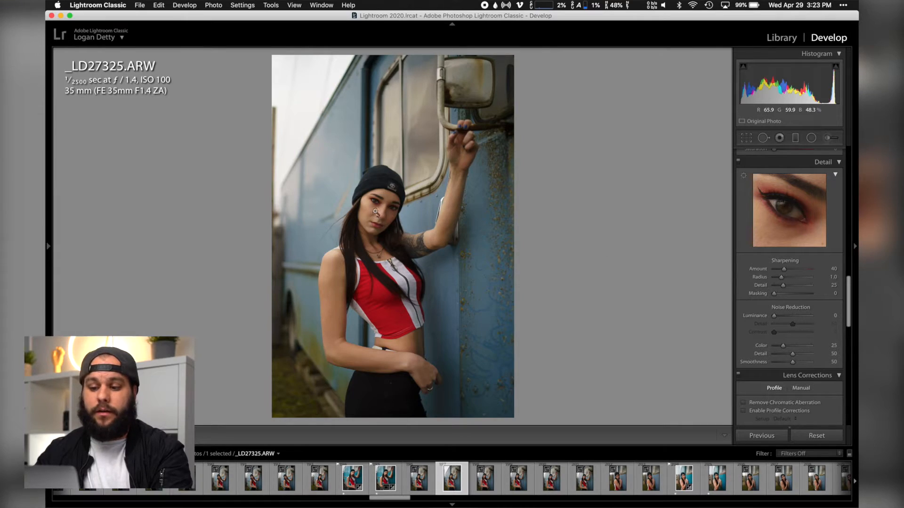
# Set the sharpening Radius of the portrait to 2.4
pyautogui.click(375, 208)
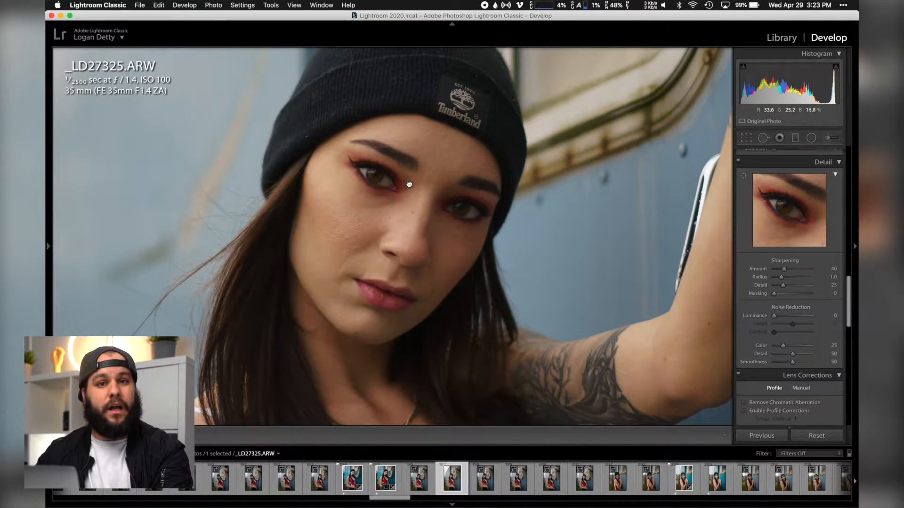
pyautogui.moveTo(414, 187); pyautogui.dragTo(383, 200)
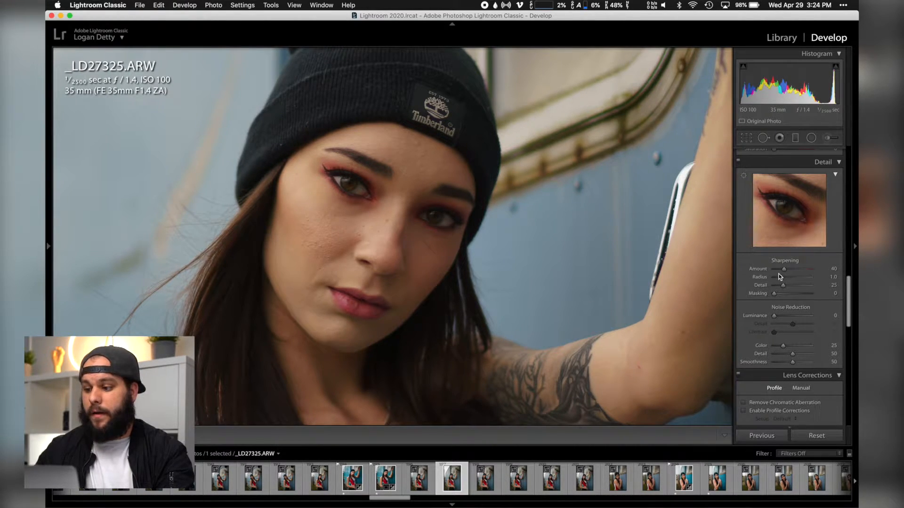
pyautogui.moveTo(791, 278); pyautogui.dragTo(821, 279)
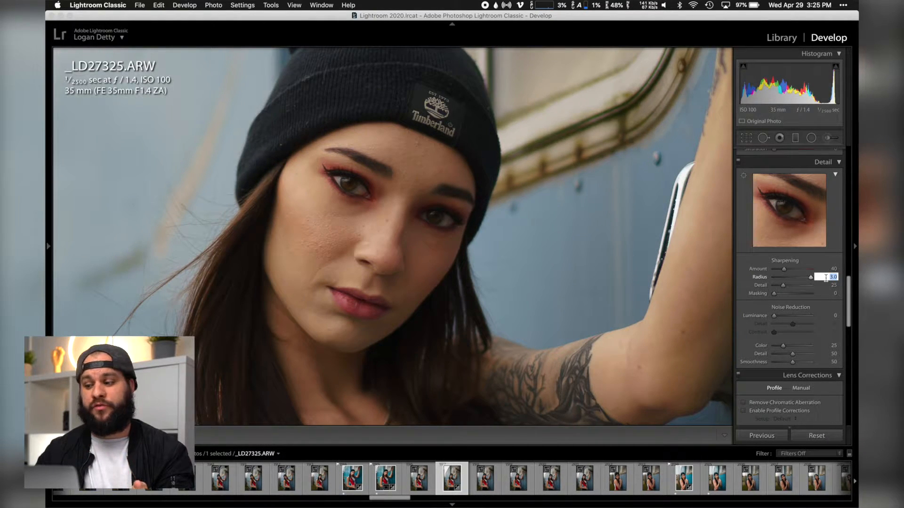
pyautogui.write('2.4')
pyautogui.press('Return')
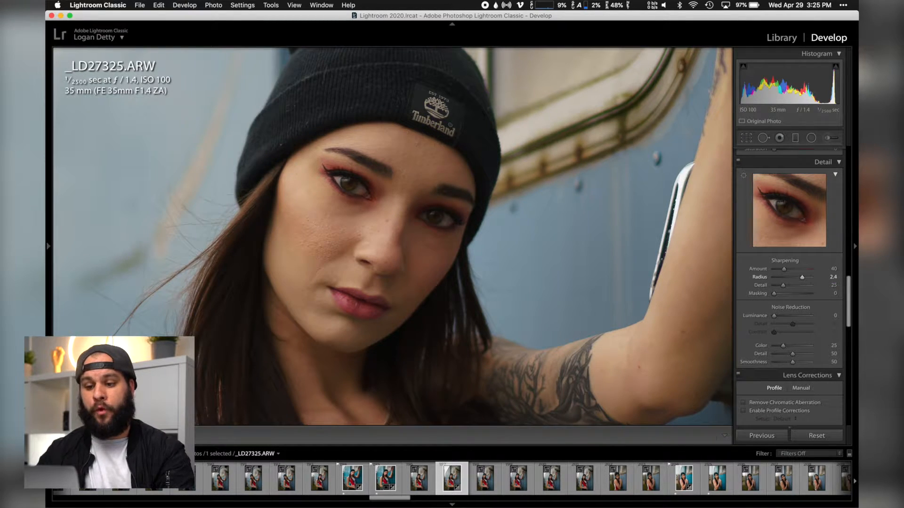
# Switch the Detail adjustments off and on repeatedly to compare the portrait with and without sharpening
pyautogui.click(739, 162)
pyautogui.click(738, 162)
pyautogui.click(739, 162)
pyautogui.click(739, 162)
pyautogui.click(739, 162)
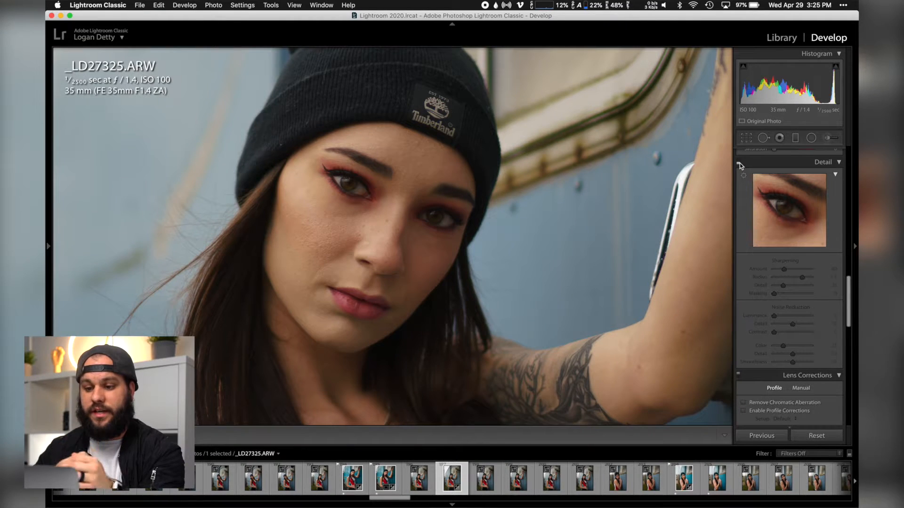
pyautogui.click(739, 162)
pyautogui.click(739, 162)
pyautogui.click(739, 163)
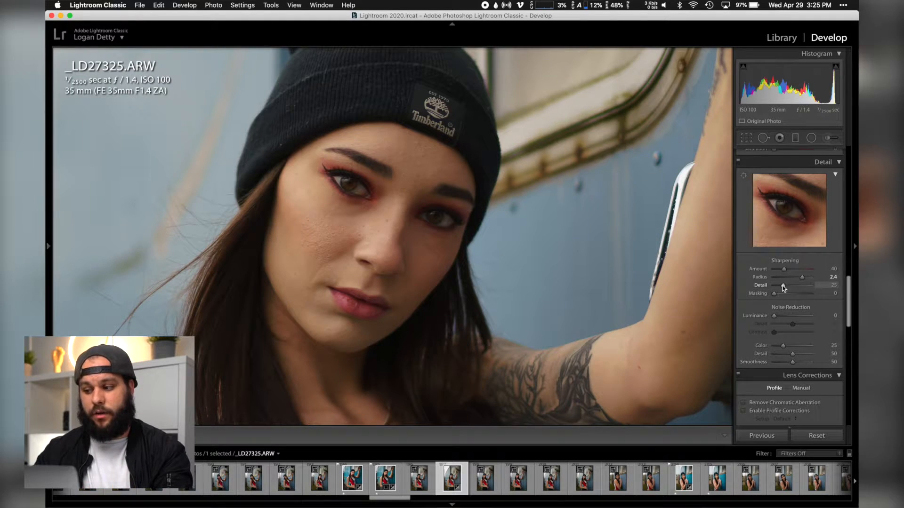
# Try sharpening Detail values such as 15 and 89 with the edge preview, and return the setting to 25
pyautogui.moveTo(783, 286); pyautogui.dragTo(778, 288)
pyautogui.press('alt')
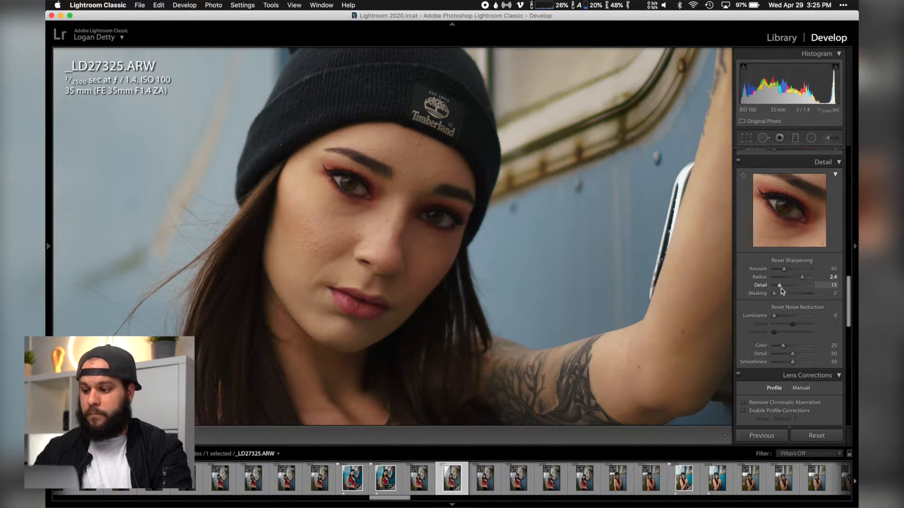
pyautogui.moveTo(778, 287); pyautogui.dragTo(801, 288)
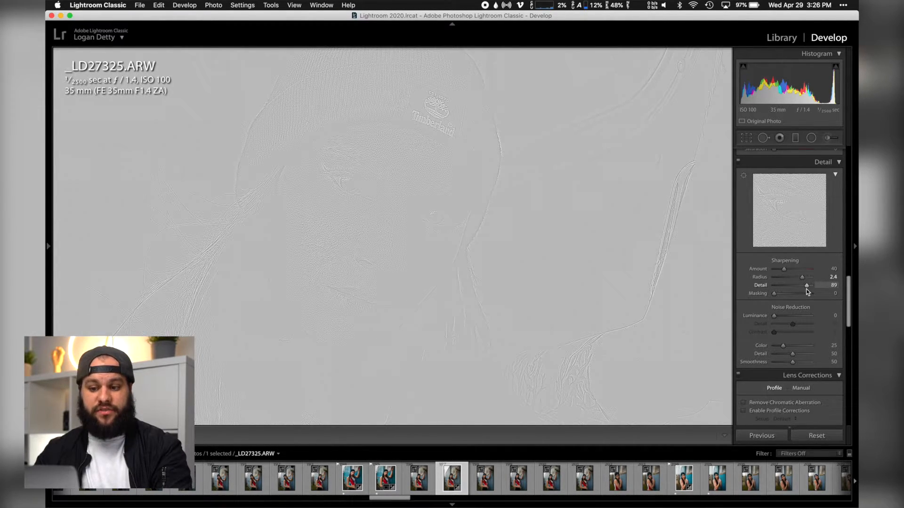
pyautogui.moveTo(790, 288); pyautogui.dragTo(782, 287)
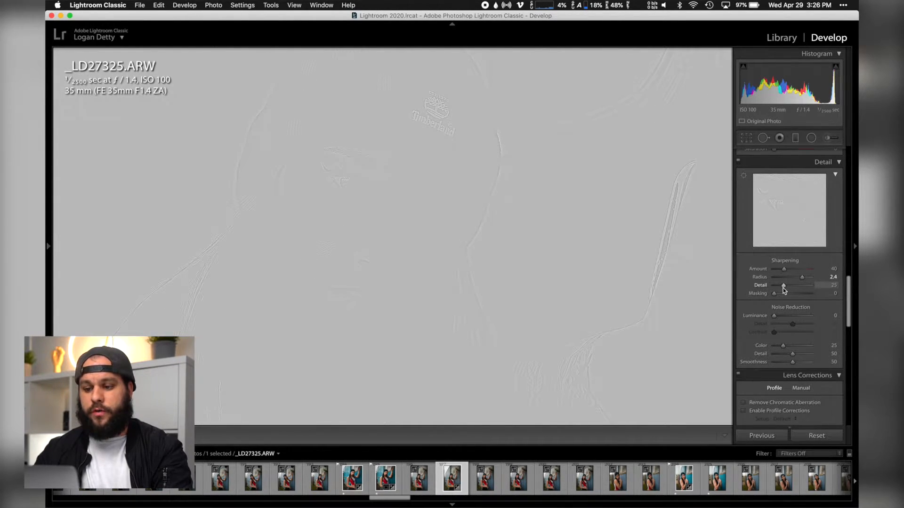
pyautogui.moveTo(783, 289); pyautogui.dragTo(783, 290)
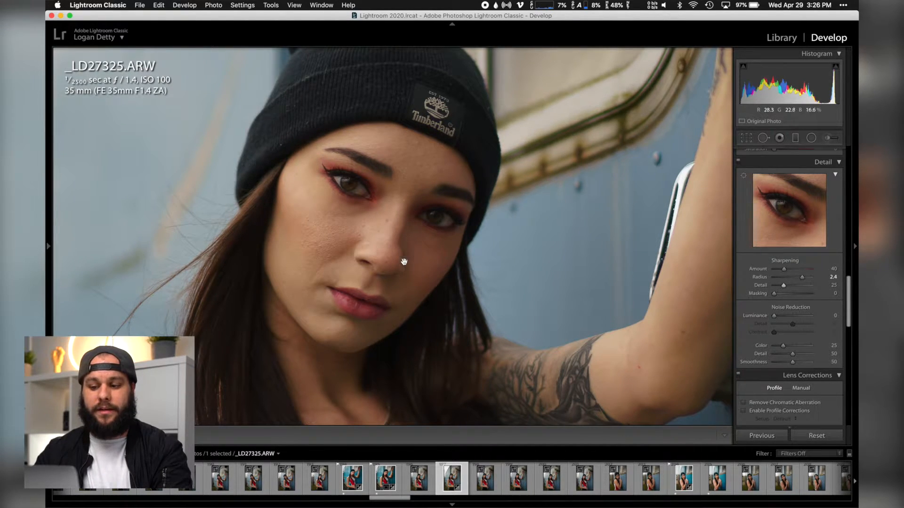
# Raise the sharpening Detail to 40 while previewing the edges in grey
pyautogui.press('alt')
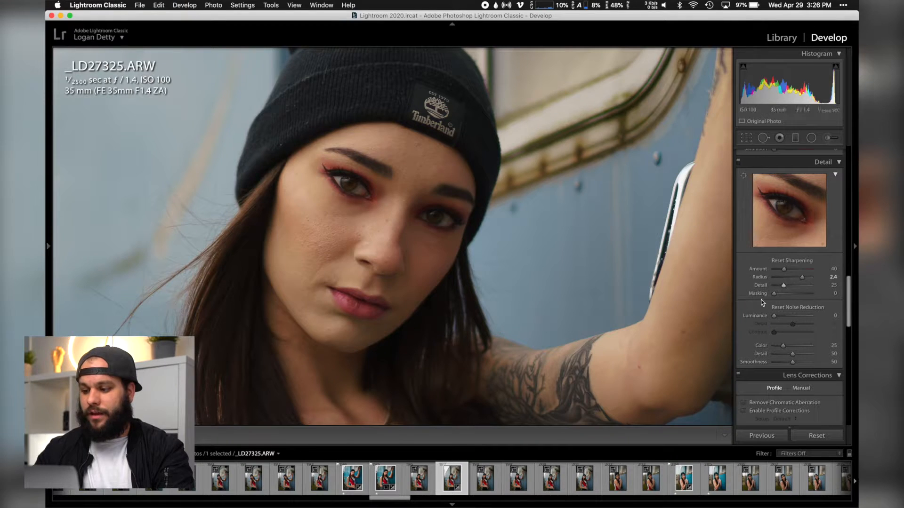
pyautogui.moveTo(783, 286)
pyautogui.mouseDown()
pyautogui.moveTo(799, 288)
pyautogui.moveTo(790, 289)
pyautogui.mouseUp()
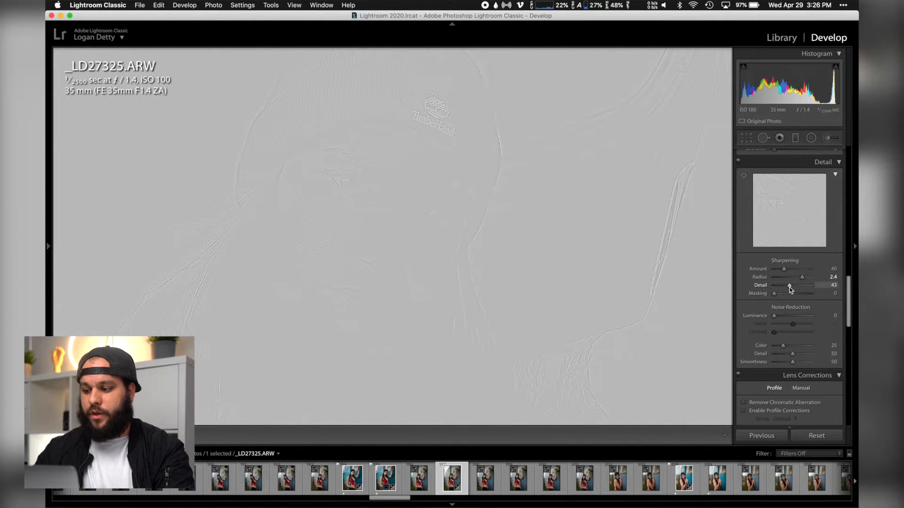
pyautogui.moveTo(789, 287); pyautogui.dragTo(788, 288)
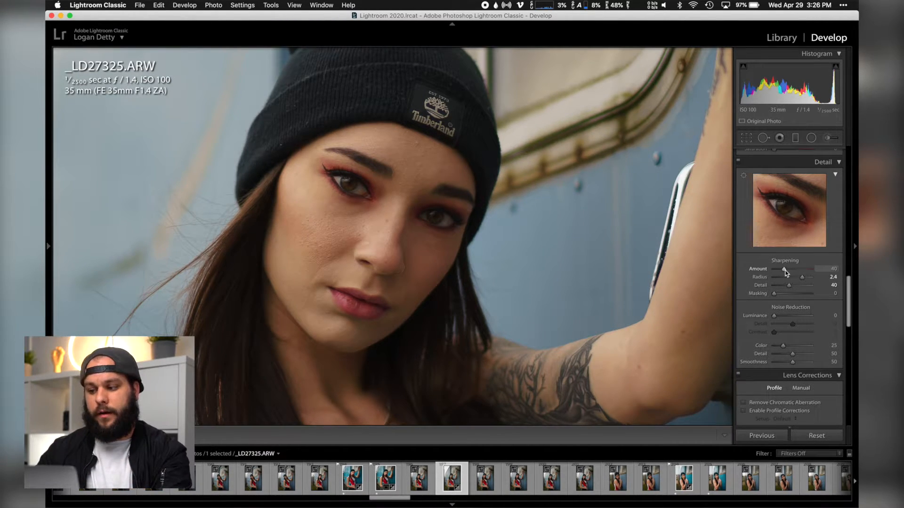
# Test higher sharpening Amount values in the black-and-white preview and set the Amount to 65
pyautogui.moveTo(784, 270); pyautogui.dragTo(787, 271)
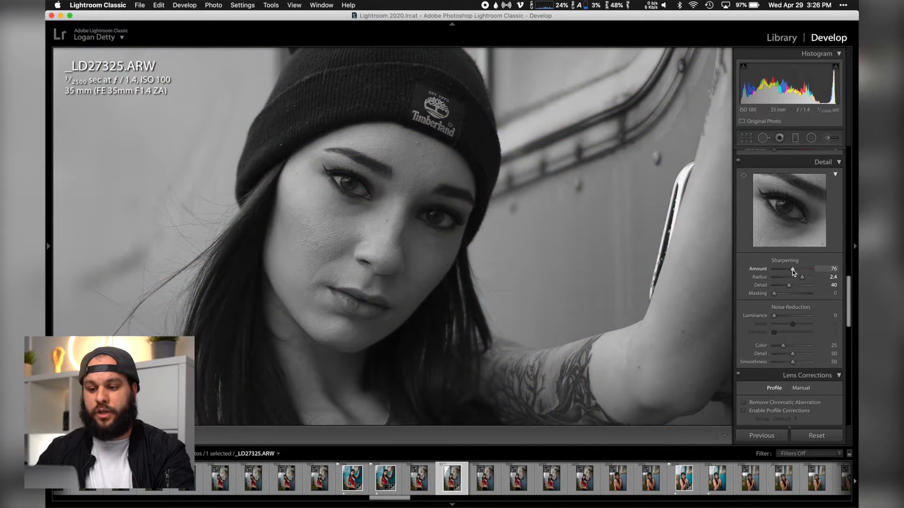
pyautogui.moveTo(792, 270)
pyautogui.mouseDown()
pyautogui.moveTo(774, 272)
pyautogui.moveTo(798, 273)
pyautogui.mouseUp()
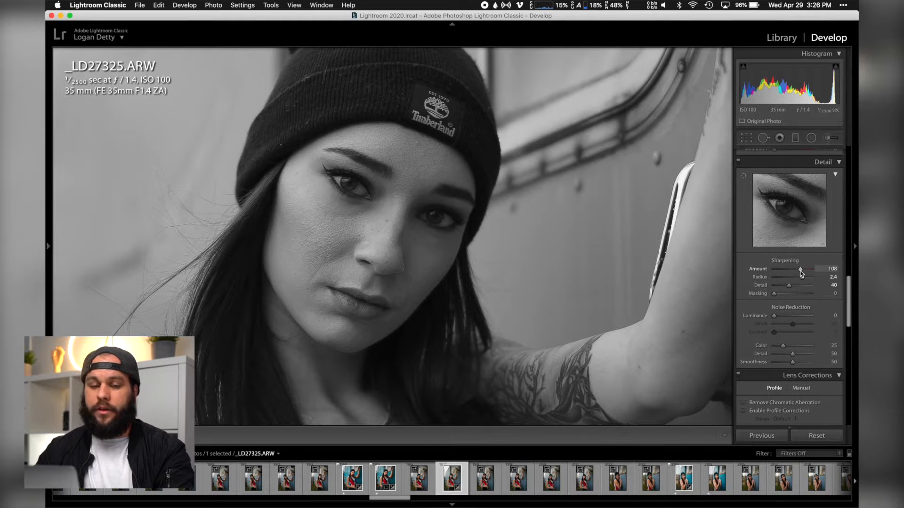
pyautogui.moveTo(798, 271); pyautogui.dragTo(803, 272)
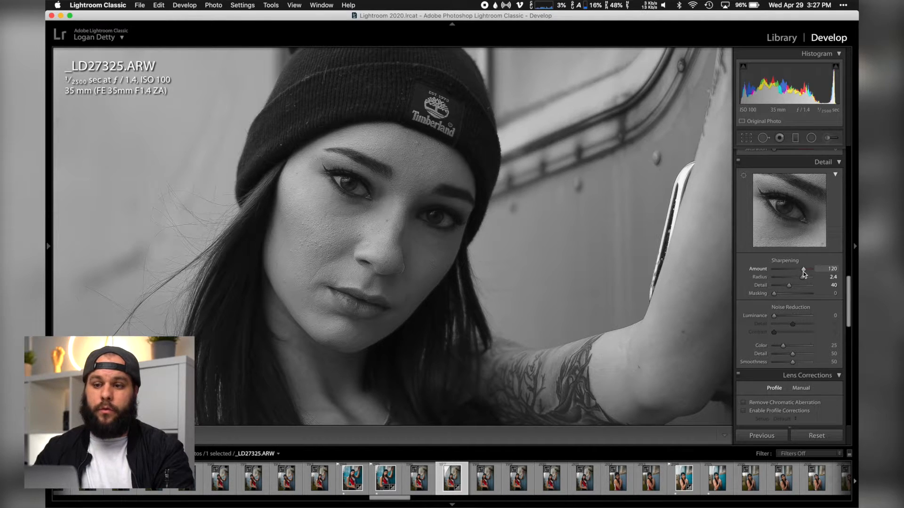
pyautogui.moveTo(798, 270); pyautogui.dragTo(795, 272)
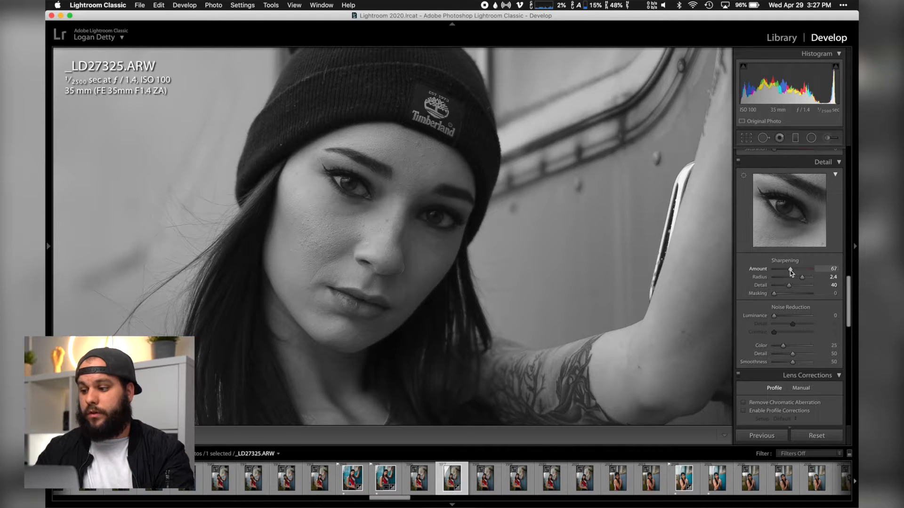
pyautogui.moveTo(790, 270); pyautogui.dragTo(789, 271)
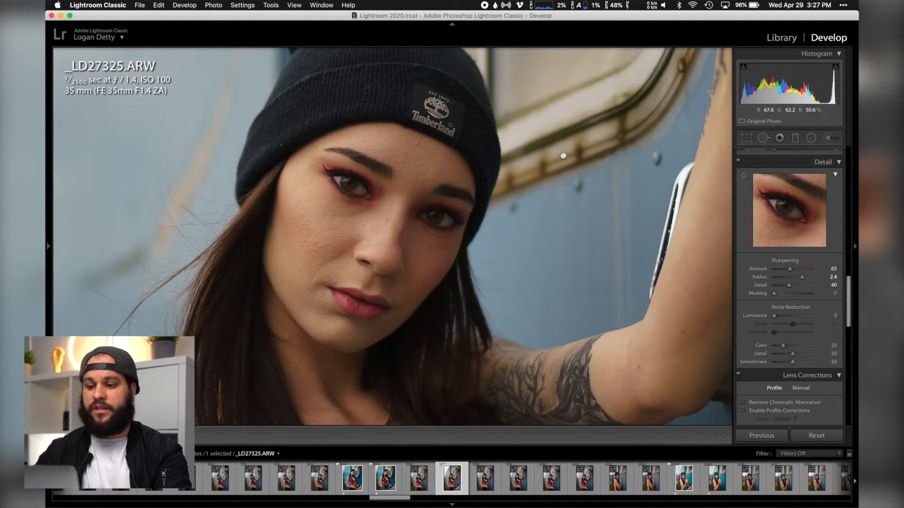
# Check the blurred background, and raise the sharpening Masking to 51 with the mask preview
pyautogui.click(561, 153)
pyautogui.click(297, 186)
pyautogui.moveTo(295, 186); pyautogui.dragTo(336, 155)
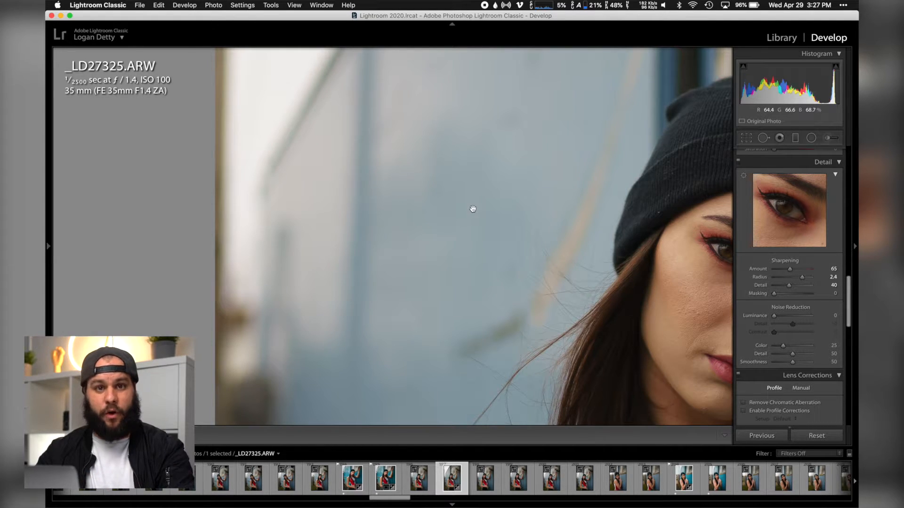
pyautogui.keyDown('alt'); pyautogui.click(775, 295); pyautogui.keyUp('alt')
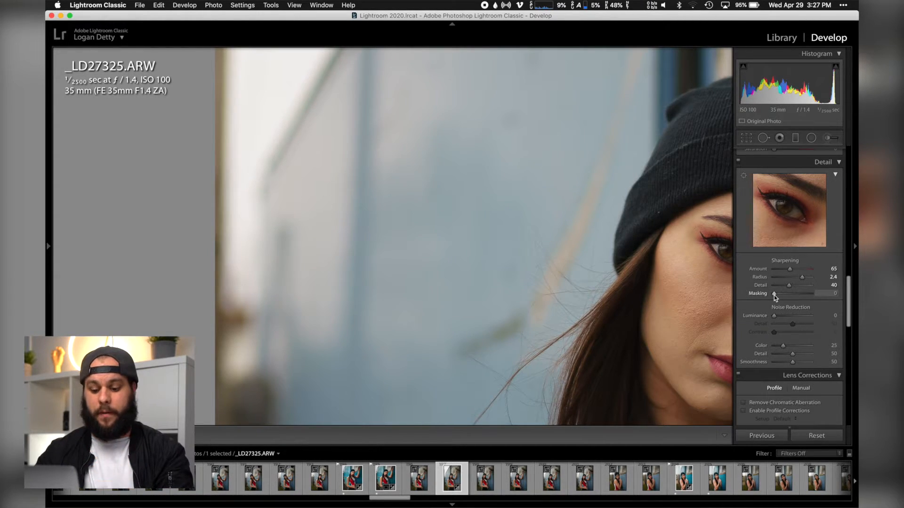
pyautogui.press('alt')
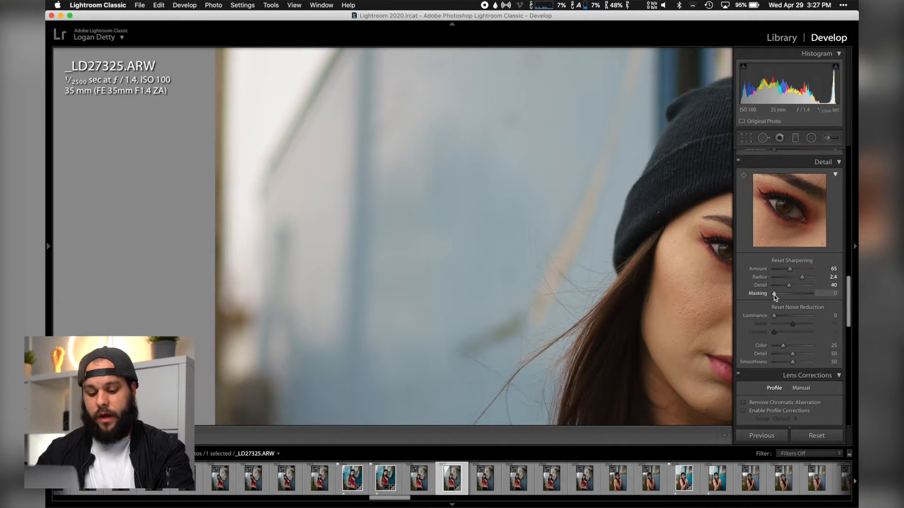
pyautogui.moveTo(773, 295); pyautogui.dragTo(788, 295)
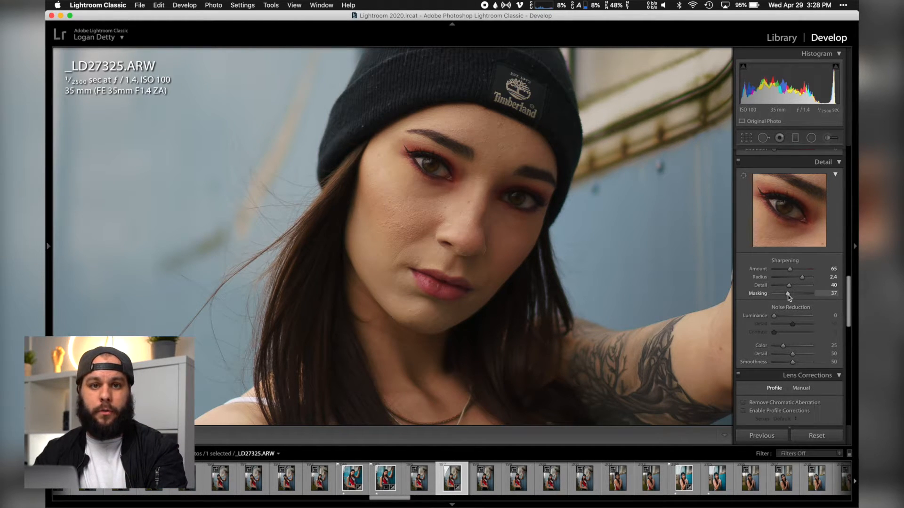
pyautogui.moveTo(789, 295); pyautogui.dragTo(794, 296)
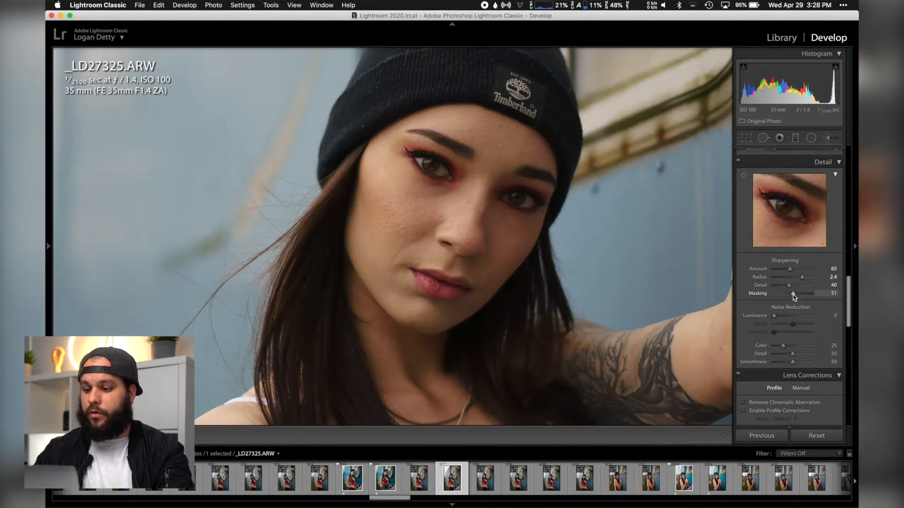
# Set the sharpening Masking to 25 while previewing the mask over the whole photo
pyautogui.click(567, 246)
pyautogui.press('alt')
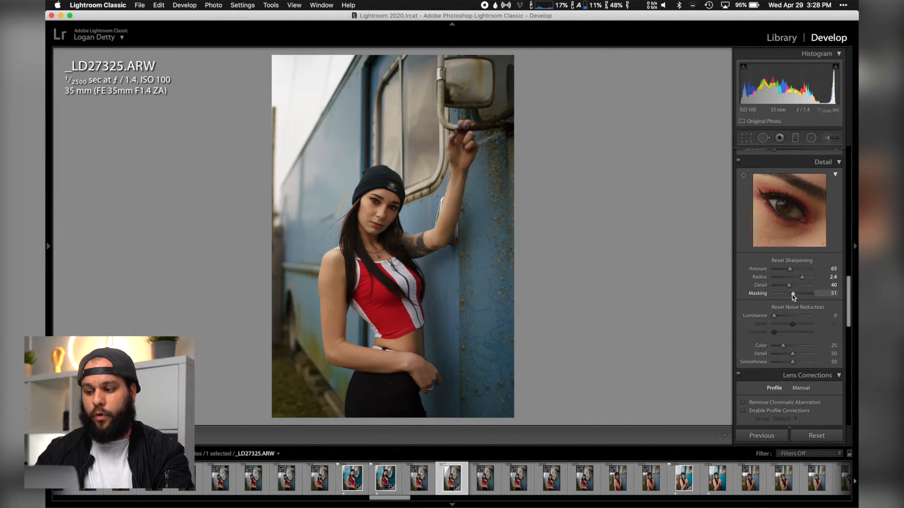
pyautogui.moveTo(793, 294); pyautogui.dragTo(790, 296)
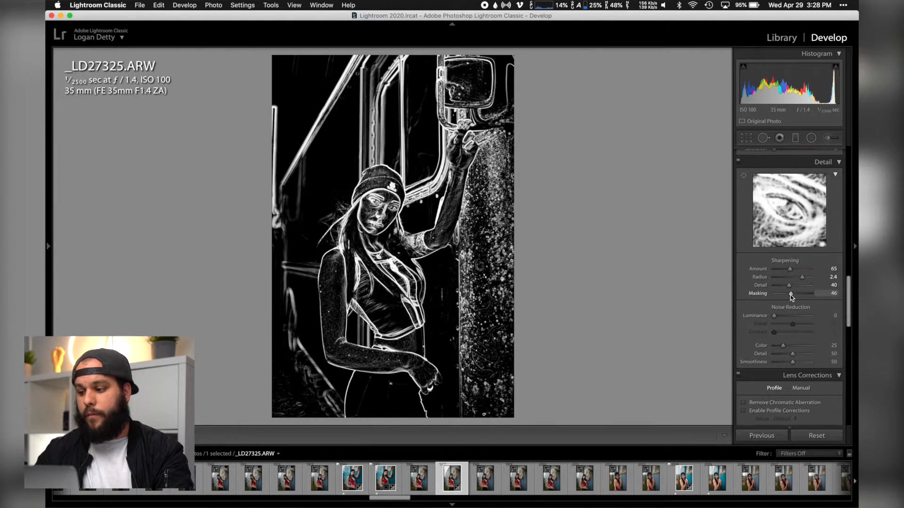
pyautogui.moveTo(791, 297); pyautogui.dragTo(785, 296)
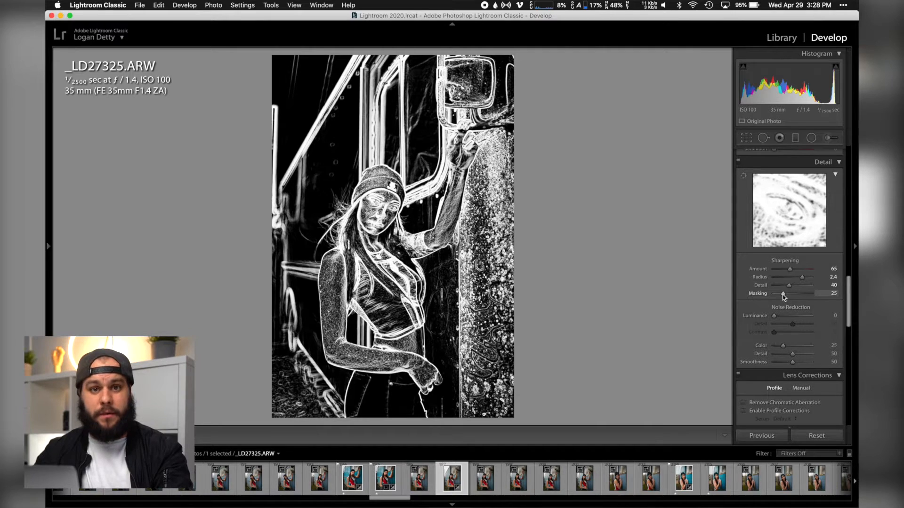
pyautogui.moveTo(782, 295); pyautogui.dragTo(782, 294)
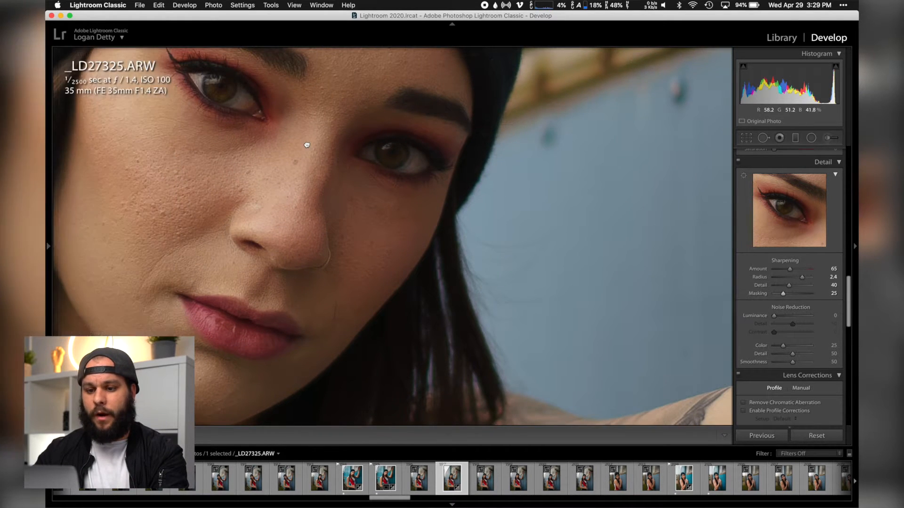
# Compare the woman's face close up with the Detail adjustments off and on
pyautogui.moveTo(307, 145); pyautogui.dragTo(437, 218)
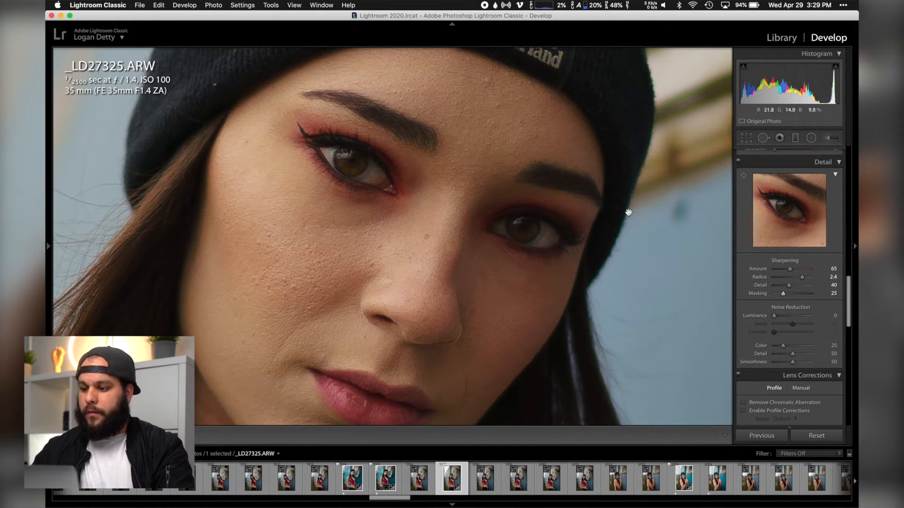
pyautogui.click(739, 163)
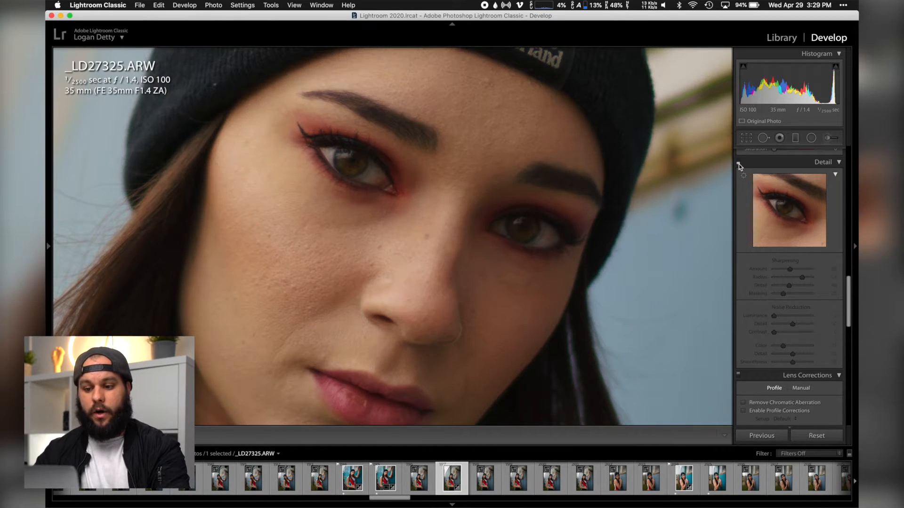
pyautogui.click(739, 164)
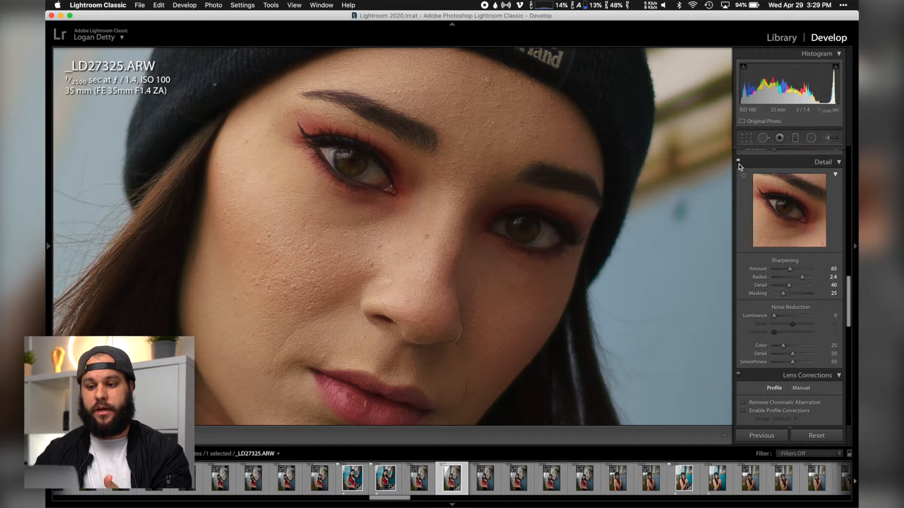
pyautogui.click(738, 163)
pyautogui.click(738, 164)
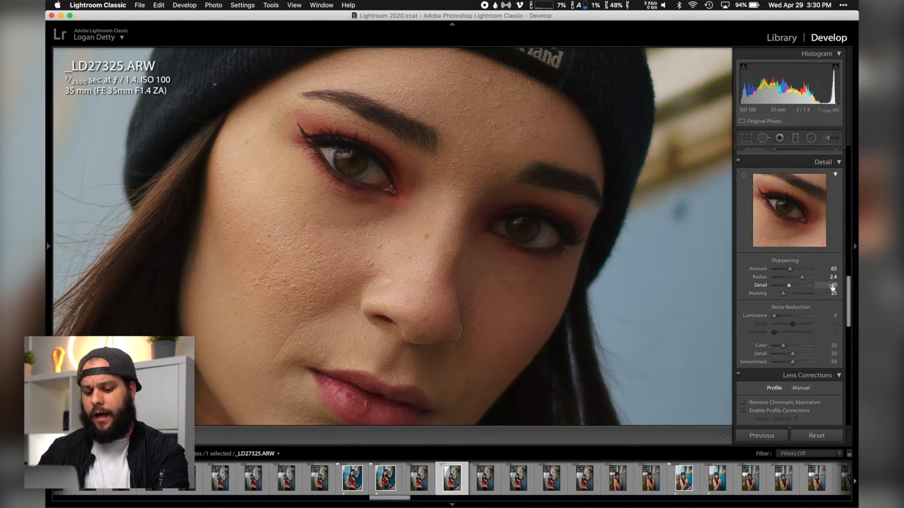
# Set the sharpening Detail value to 35
pyautogui.click(832, 285)
pyautogui.write('35')
pyautogui.press('Return')
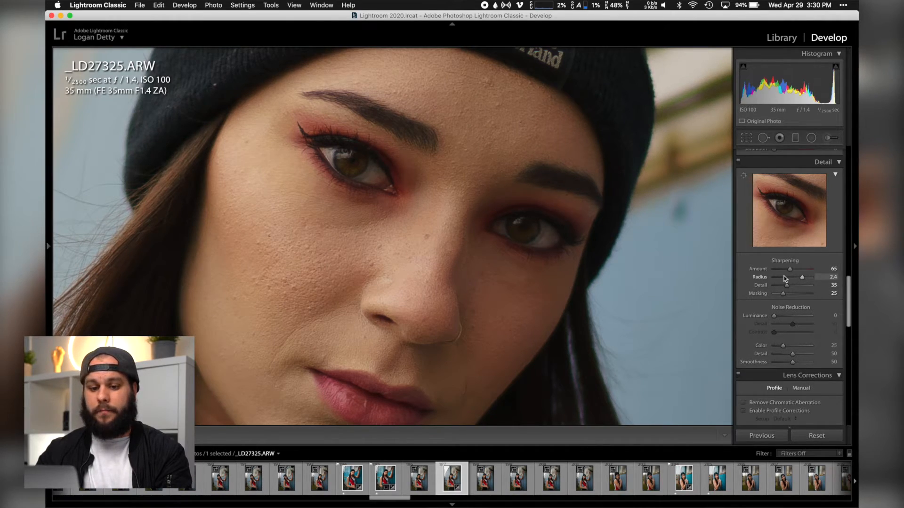
# Start a new develop preset from the current photo settings and assign it to the User Presets group
pyautogui.moveTo(47, 246)
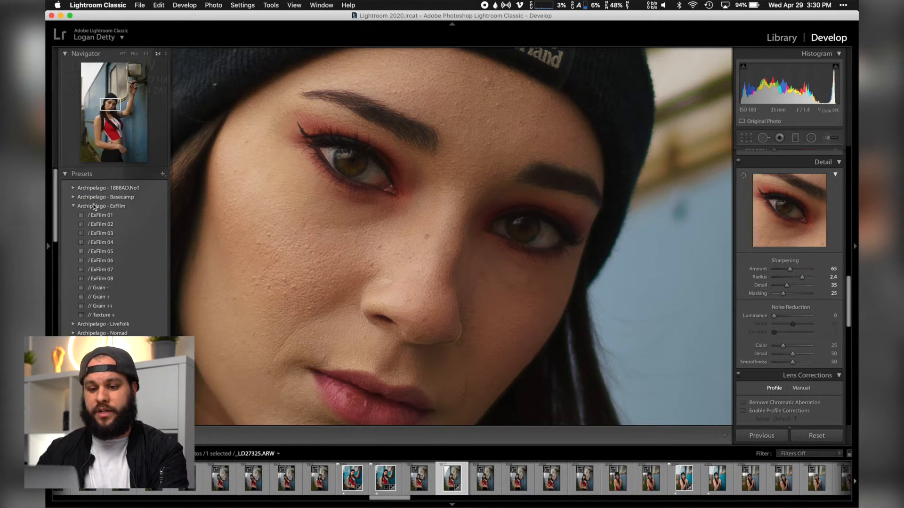
pyautogui.click(163, 174)
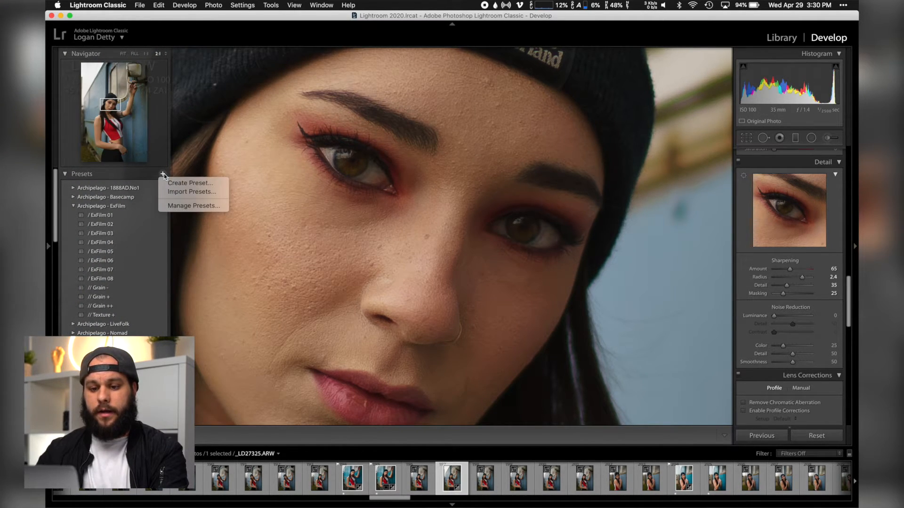
pyautogui.click(192, 183)
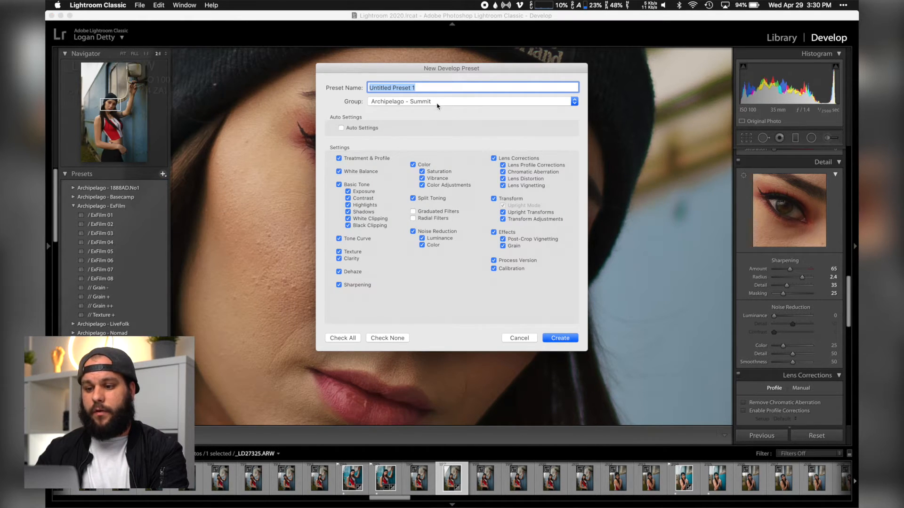
pyautogui.click(437, 103)
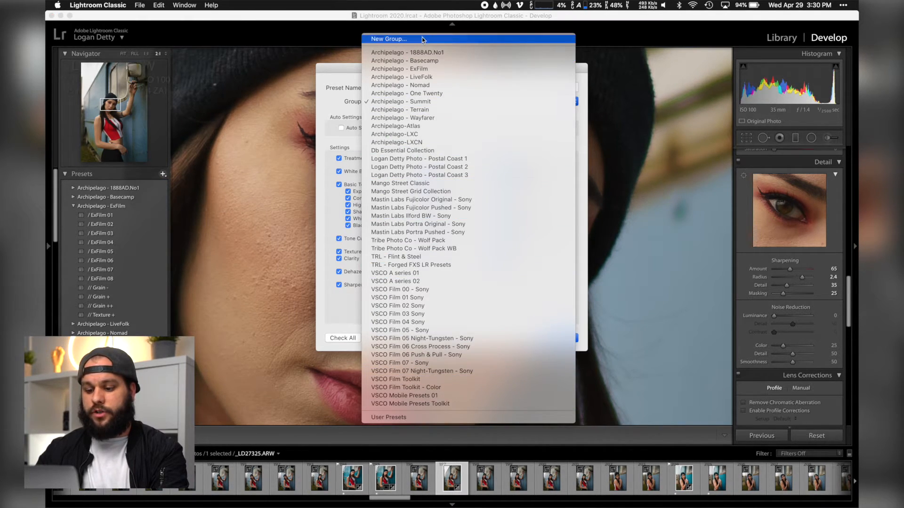
pyautogui.click(414, 418)
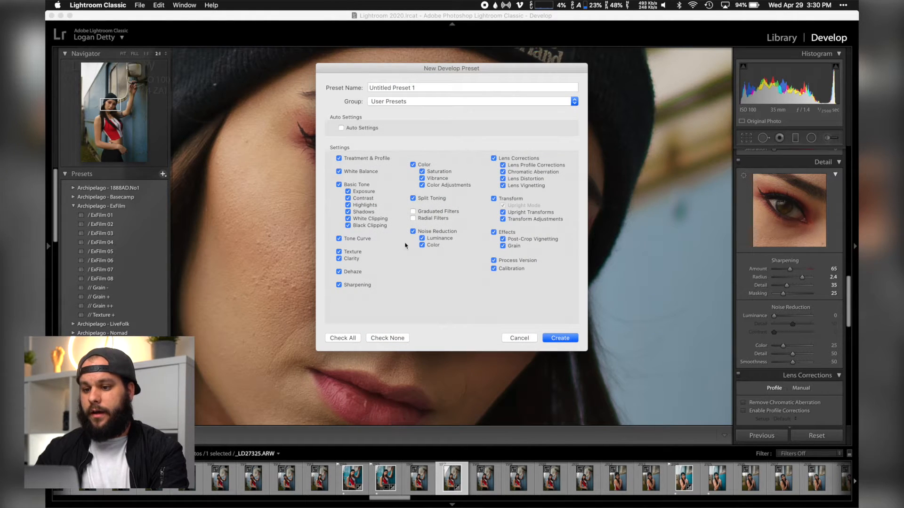
# Name the new develop preset "A7riii Pre-Sharpening"
pyautogui.click(420, 88)
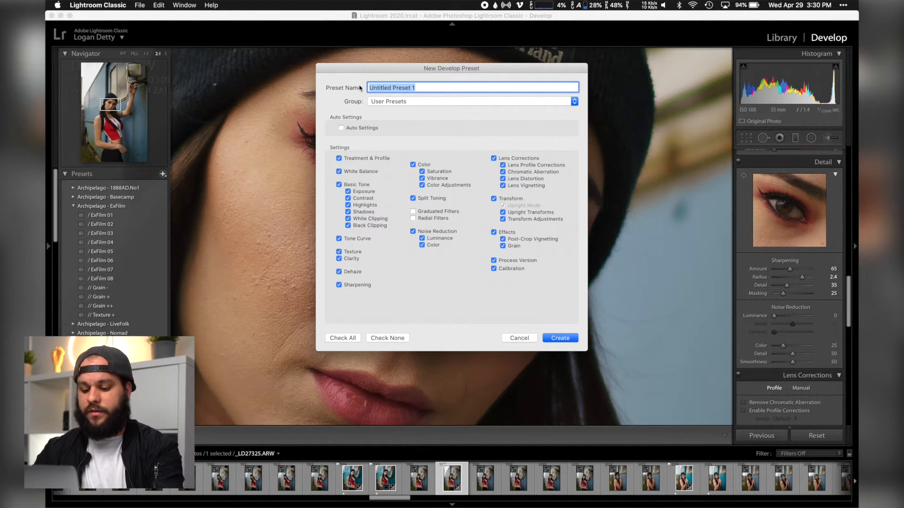
pyautogui.write('A7r')
pyautogui.write('iii Pre-S')
pyautogui.press('BackSpace')
pyautogui.write('Pre-Sharpening')
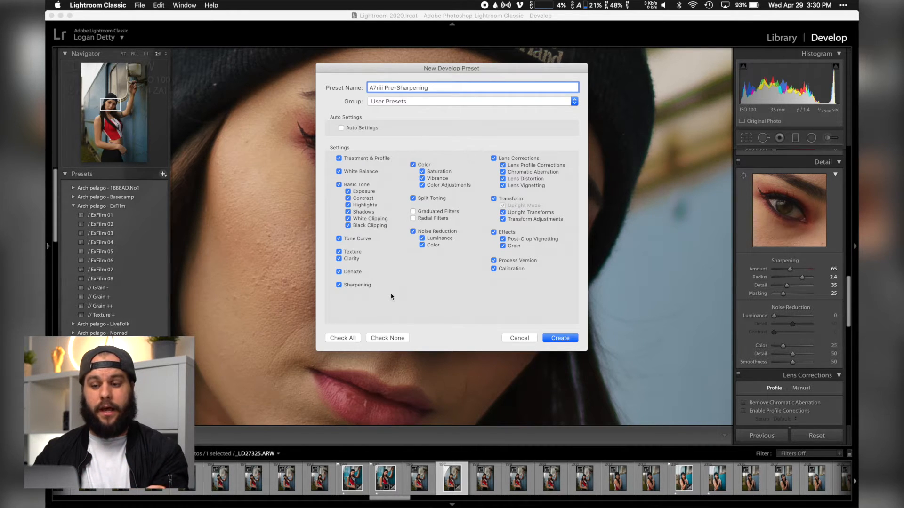
# Limit the settings stored in the preset to Sharpening and Process Version only
pyautogui.click(399, 338)
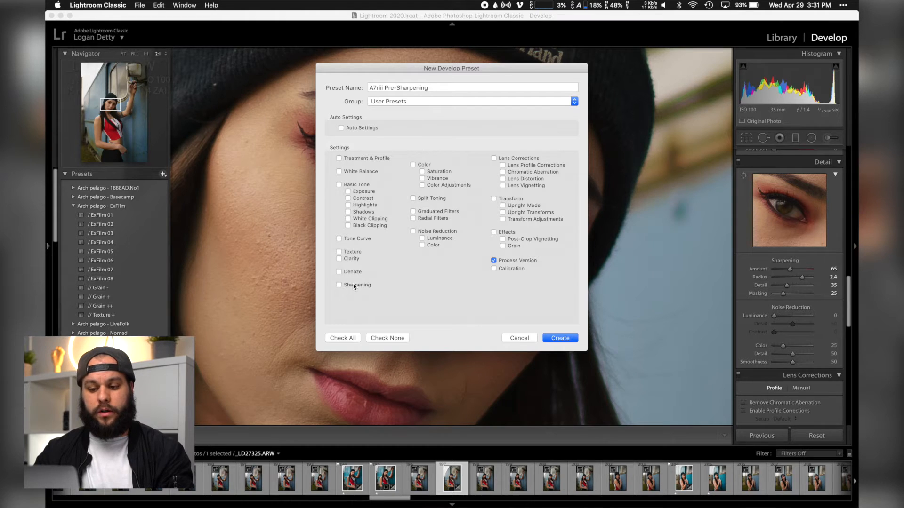
pyautogui.click(521, 263)
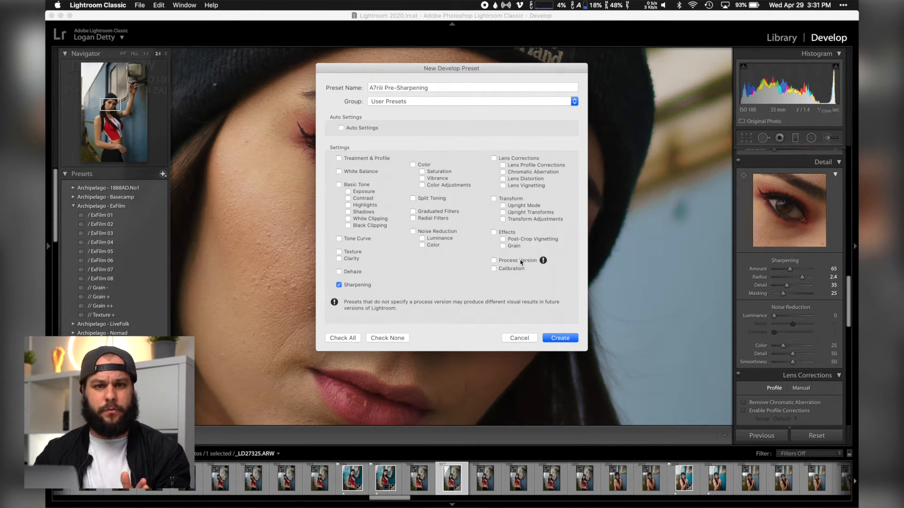
pyautogui.click(518, 261)
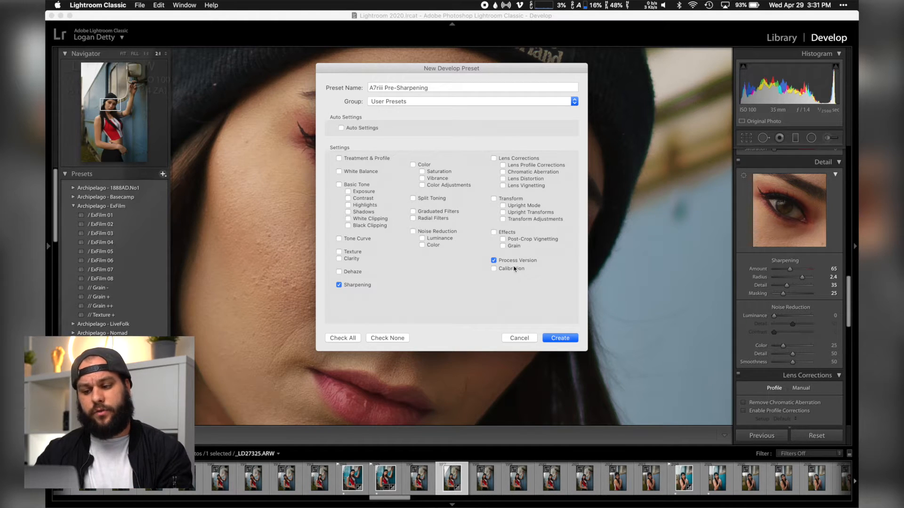